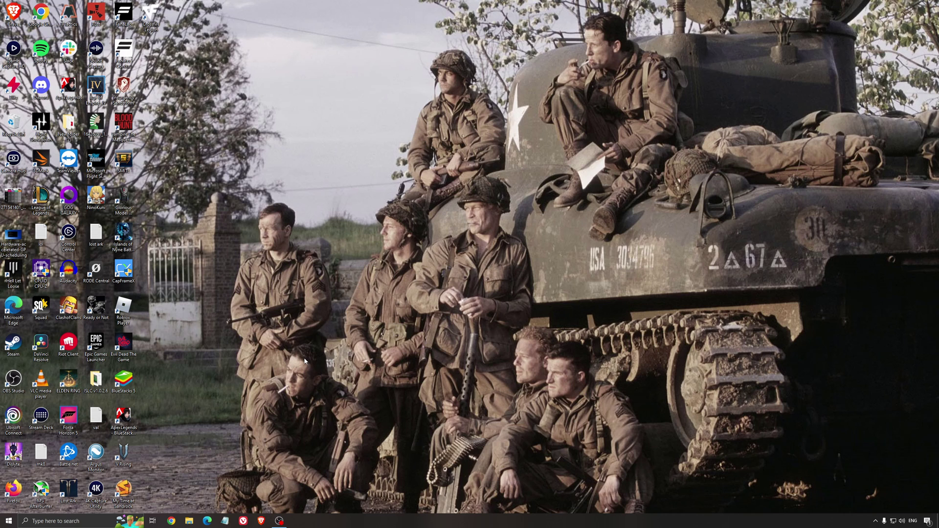
Check that Game Mode is on and that Xbox Game Bar and background capture recording are off.
left_click(82, 521)
type("game")
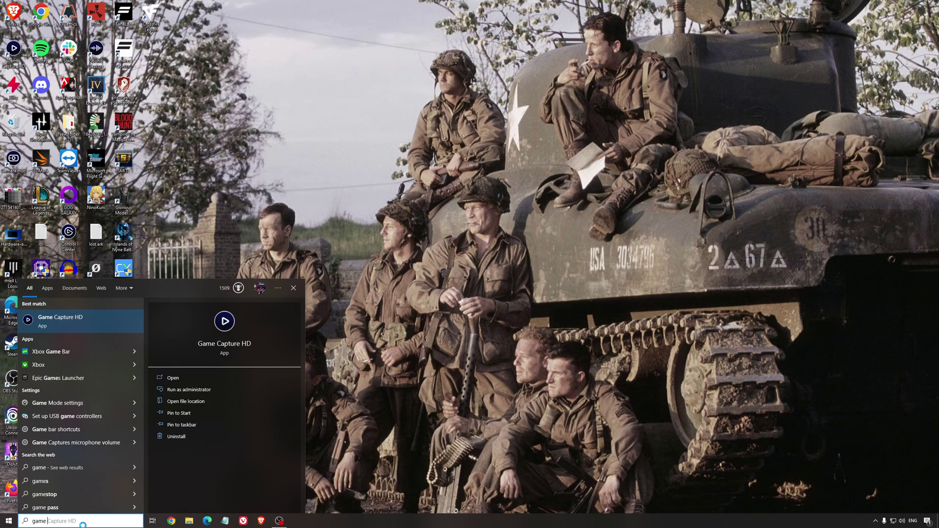
type(" mode")
key("Return")
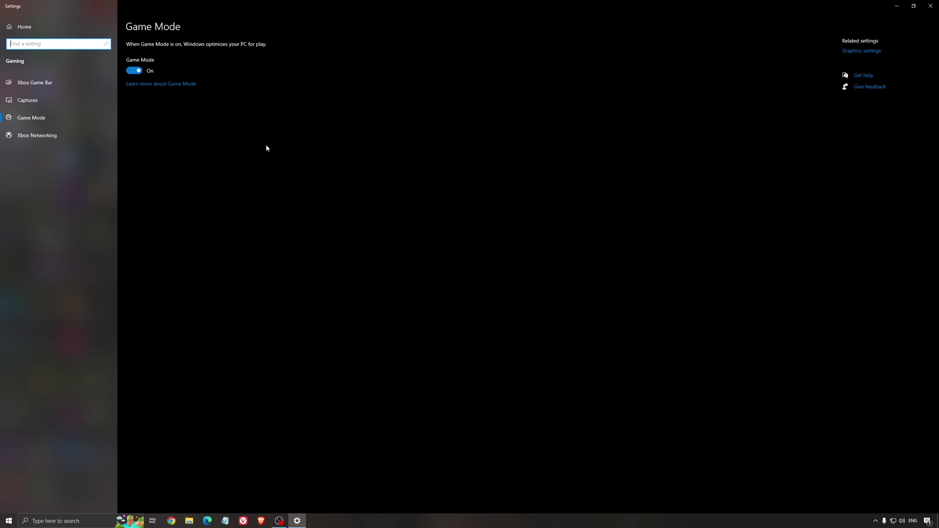
left_click(59, 84)
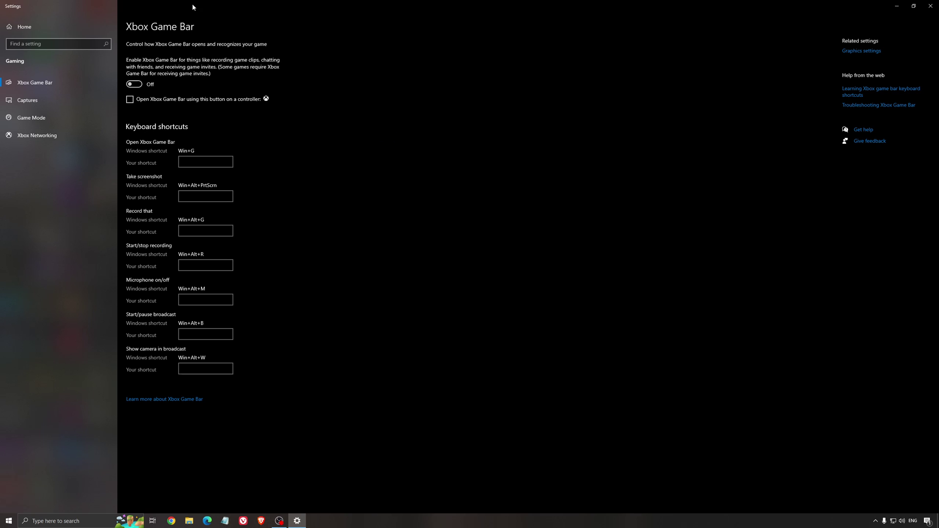
left_click(53, 99)
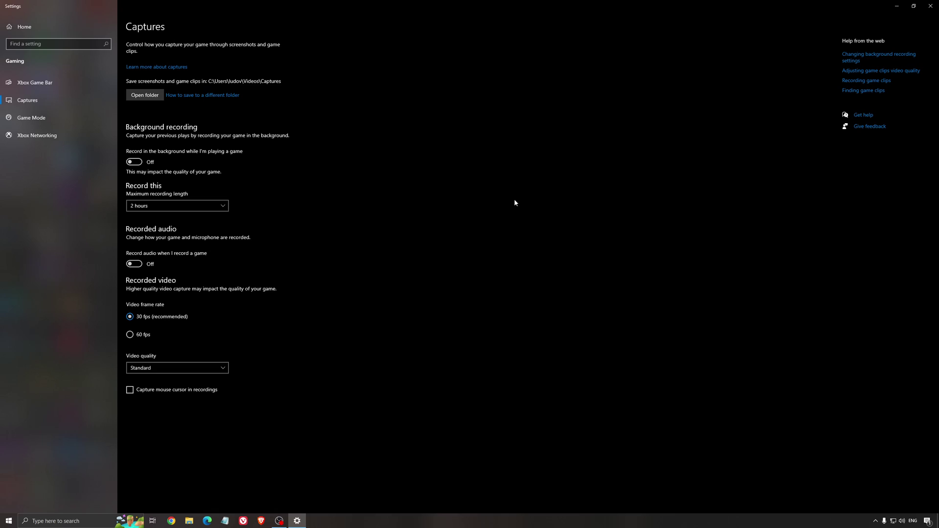
left_click(931, 6)
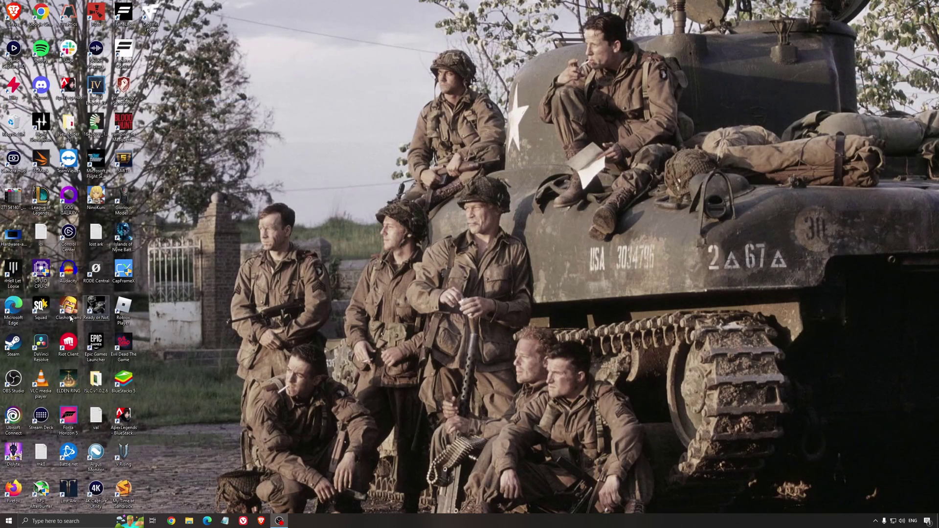
double_click(13, 236)
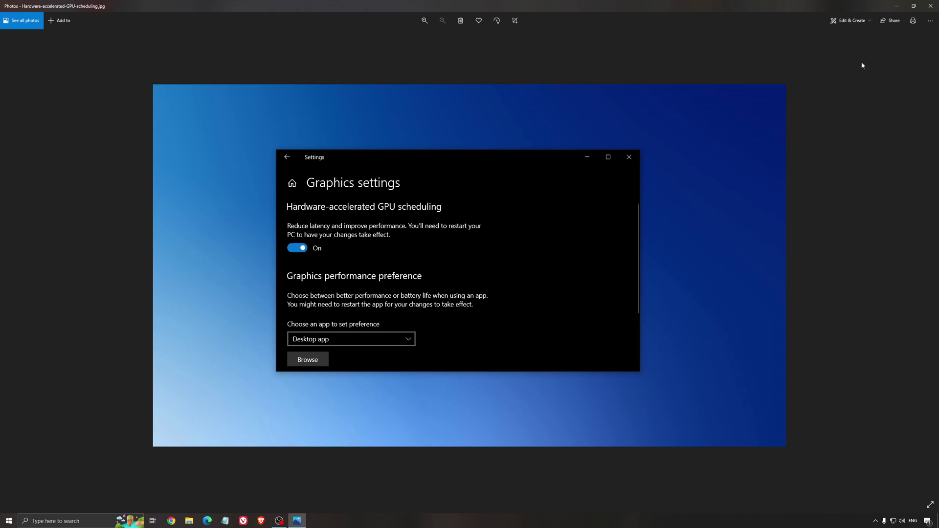
left_click(931, 6)
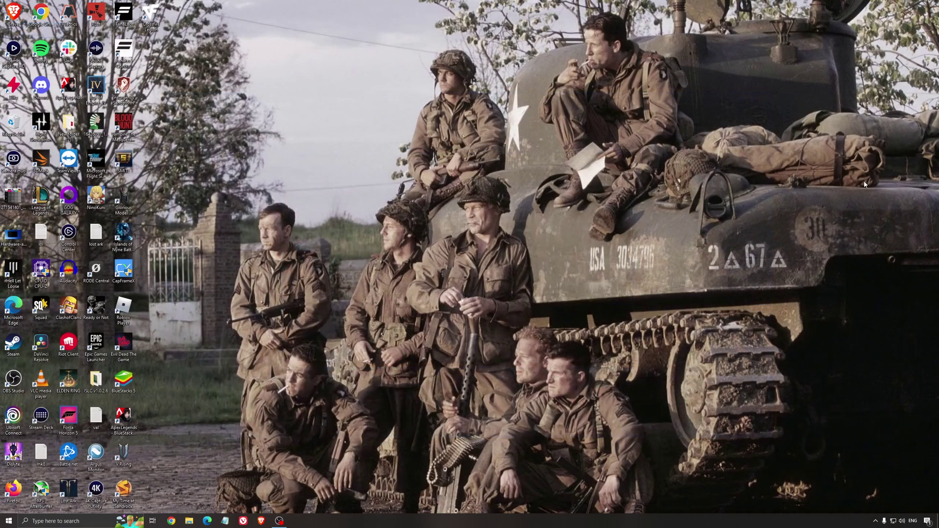
Launch AMD Software from the tray, check for driver updates, and view the Custom Global Graphics profile.
left_click(875, 521)
left_click(883, 493)
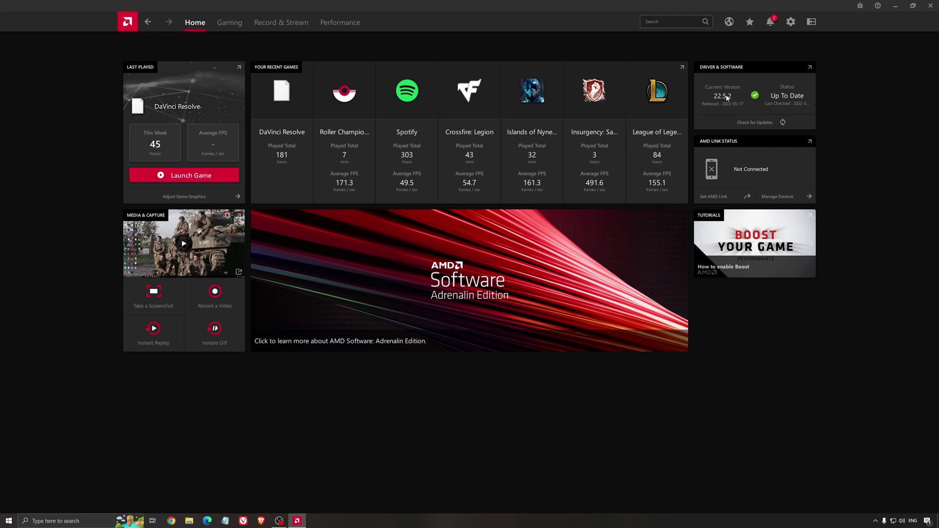
left_click(748, 126)
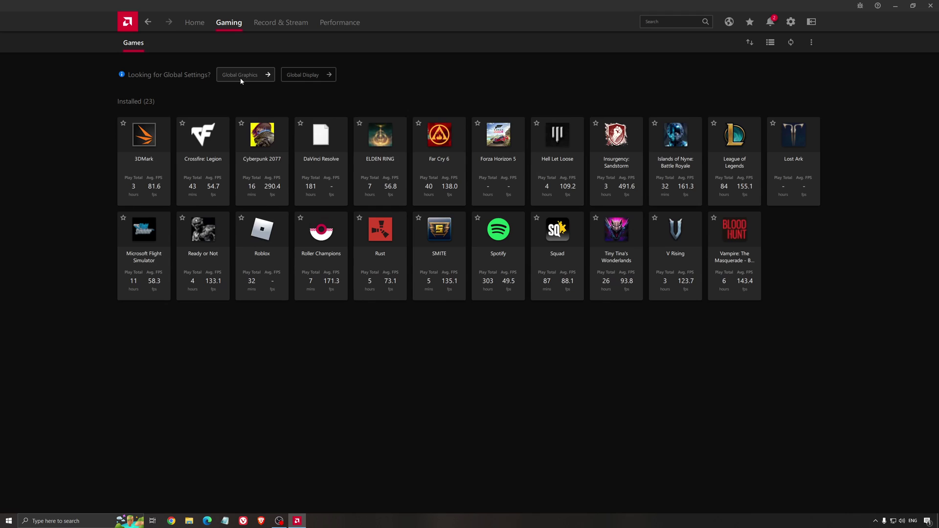
left_click(243, 78)
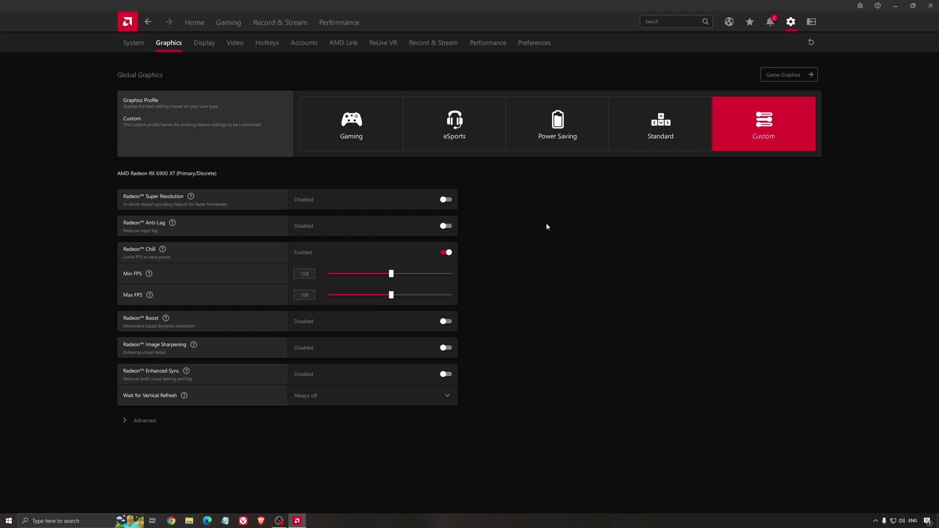
Close AMD Software and open the NVIDIA Control Panel's global 3D settings from the tray.
left_click(931, 6)
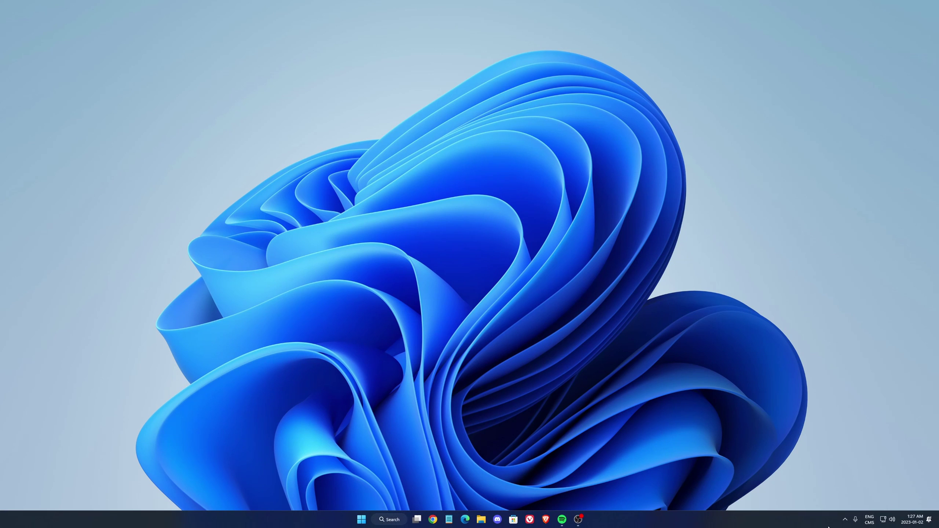
left_click(845, 520)
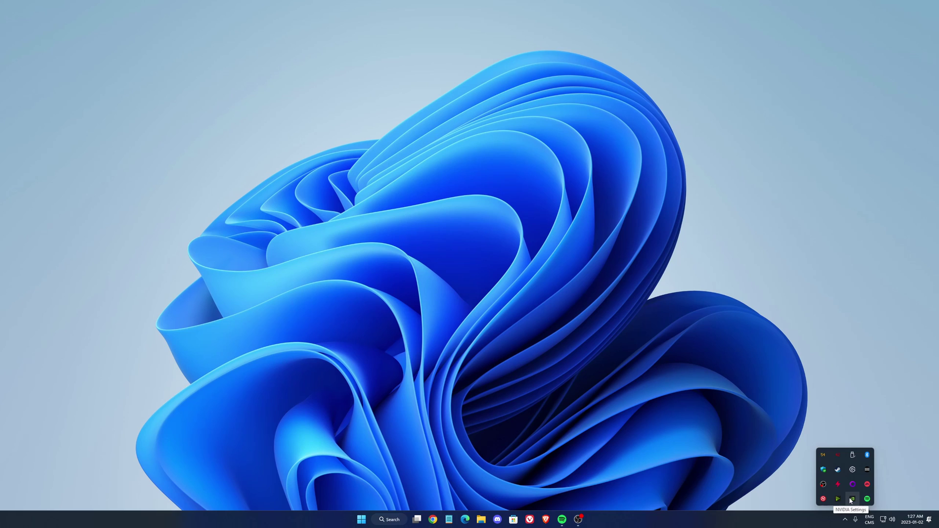
right_click(854, 499)
left_click(870, 473)
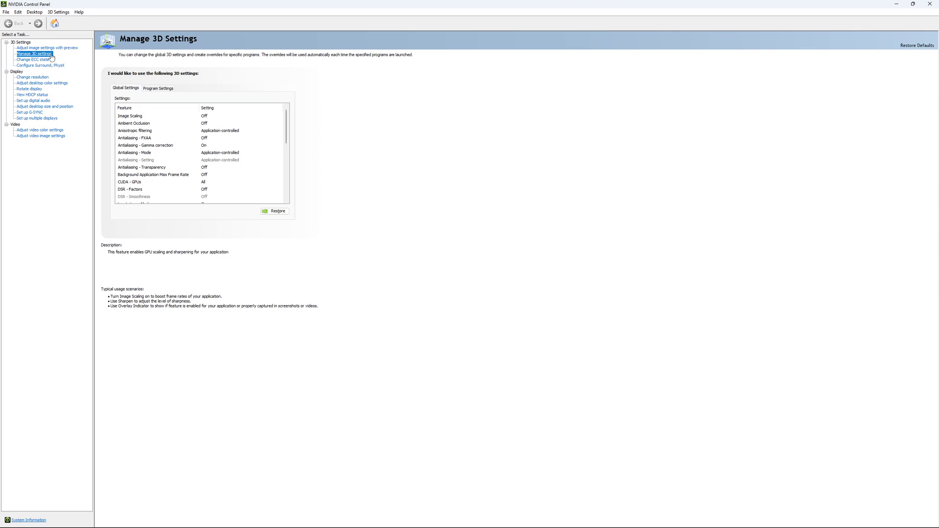
left_click_drag(287, 115, 289, 135)
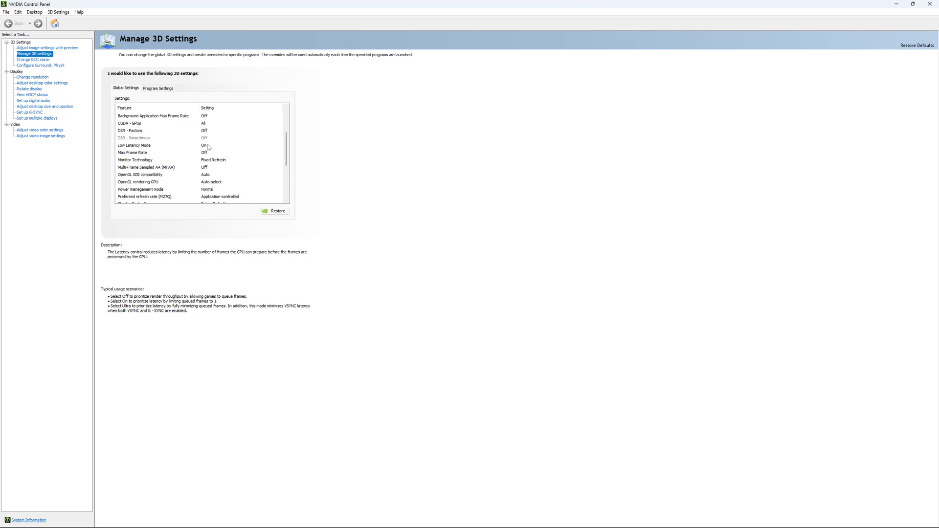
left_click_drag(287, 140, 288, 146)
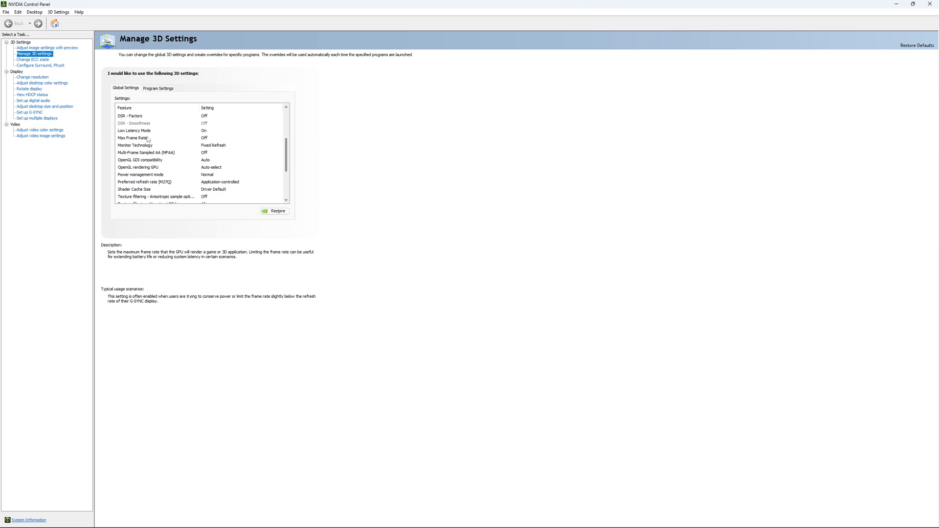
Try a 167 FPS Max Frame Rate cap, then set it back to Off and confirm.
left_click(200, 140)
left_click(201, 138)
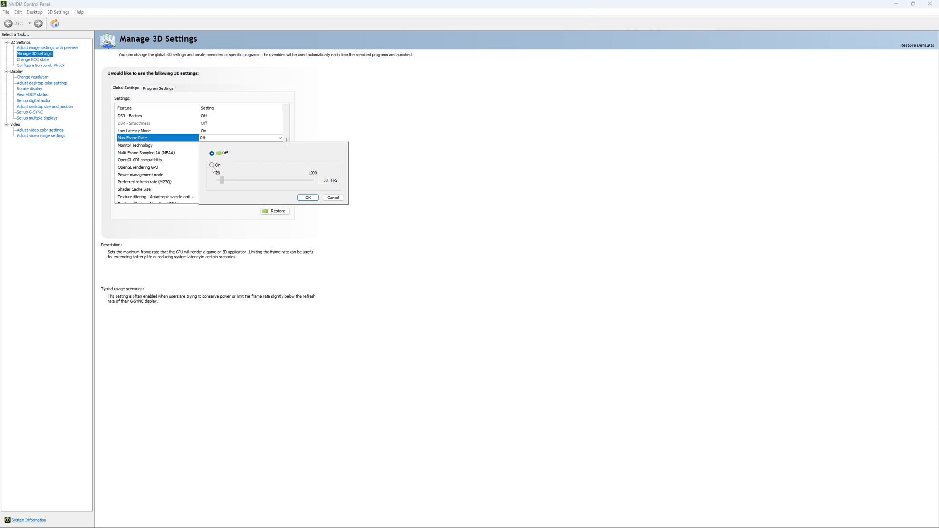
left_click(212, 166)
left_click_drag(228, 184, 235, 187)
left_click_drag(234, 186, 234, 186)
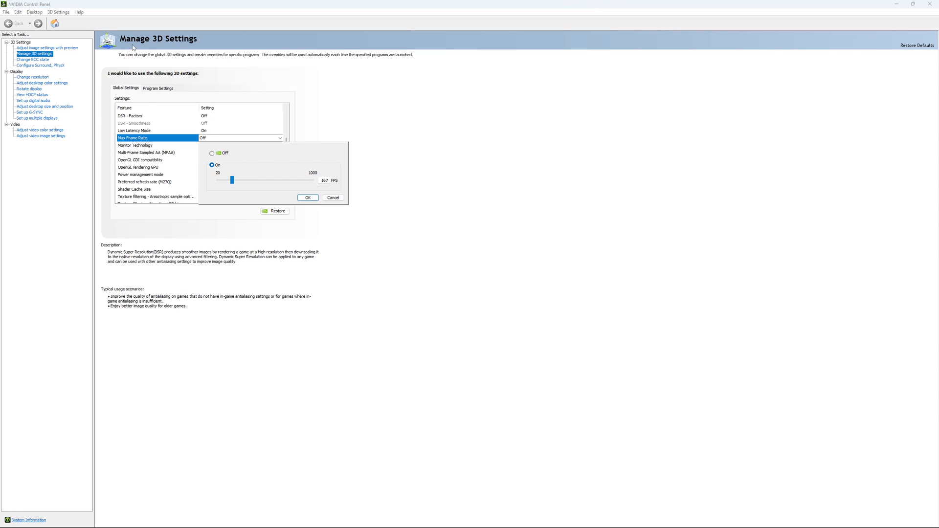
left_click(212, 153)
left_click(313, 198)
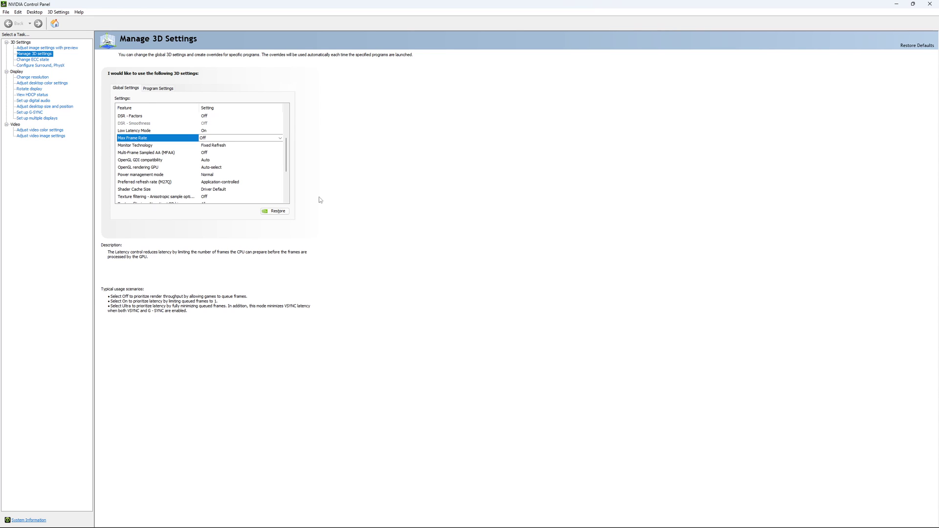
scroll(254, 151, "down", 3)
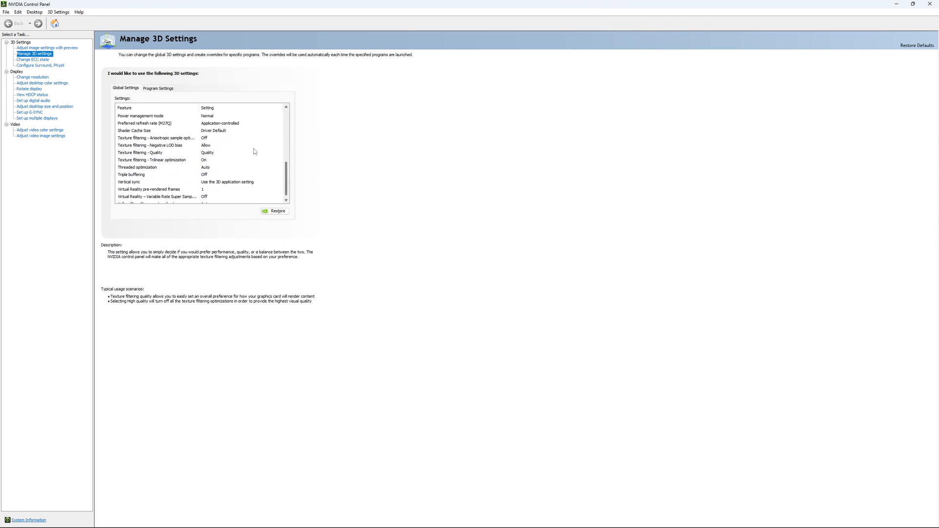
On the Change resolution page, keep 2560 × 1440 at a 170Hz refresh rate.
left_click(41, 60)
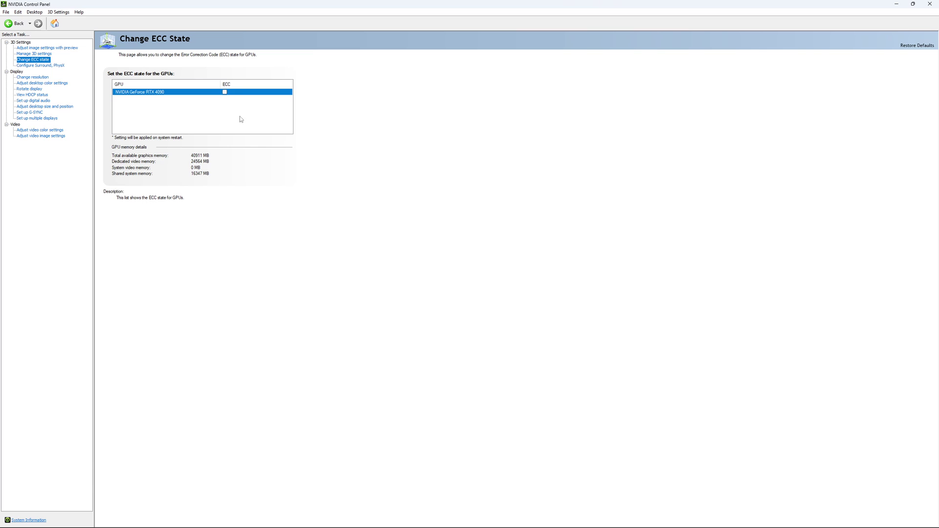
left_click(26, 78)
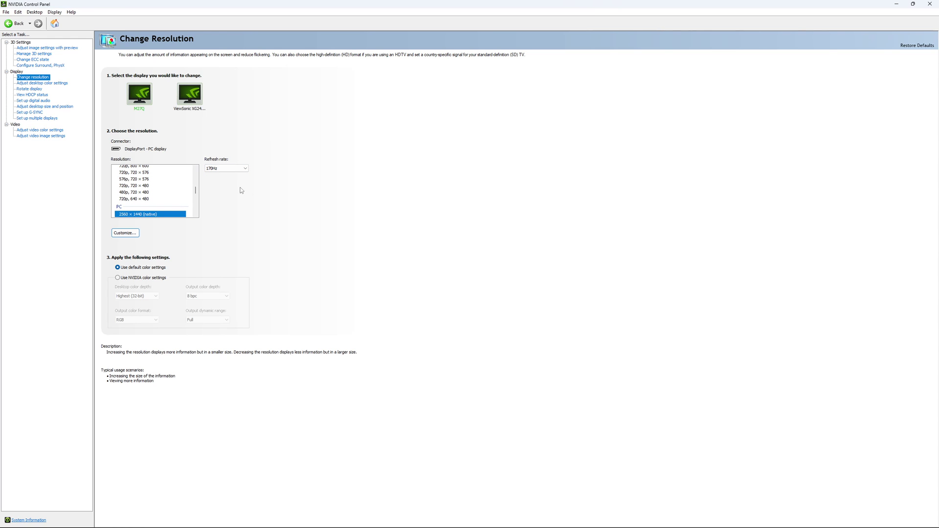
left_click(231, 169)
left_click(233, 175)
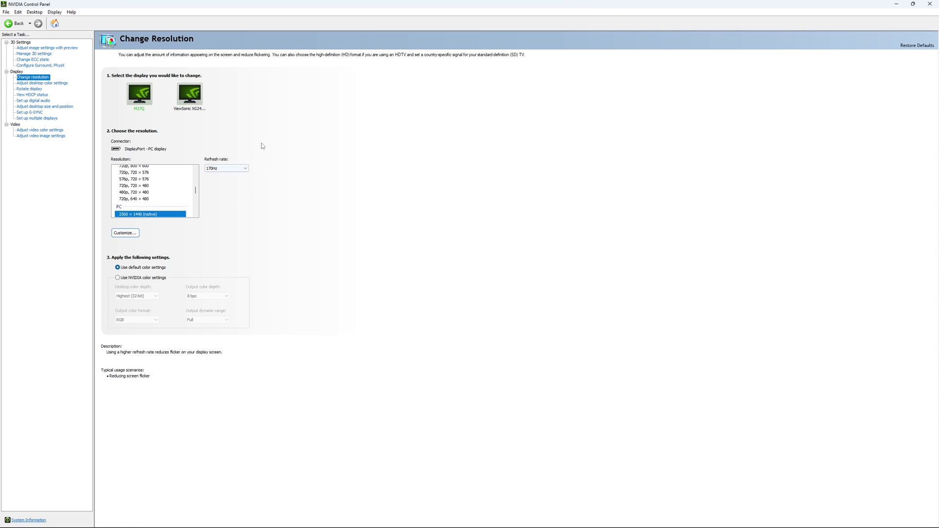
left_click(235, 168)
left_click(223, 196)
left_click(232, 168)
left_click(220, 174)
Open Set up G-SYNC and confirm G-SYNC Compatible stays unchecked.
left_click(30, 113)
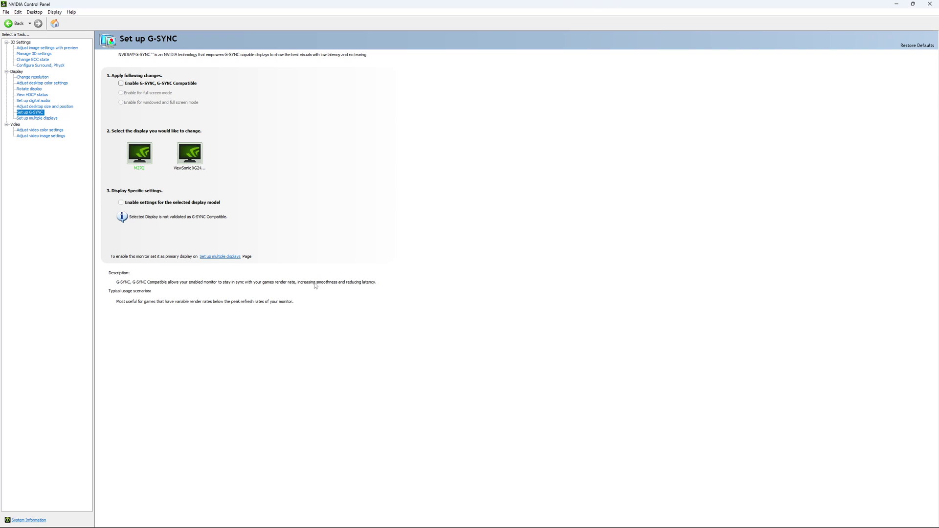
Search 'ene' for Edit power plan, then check High performance is the active plan in Power Options.
key("super+d")
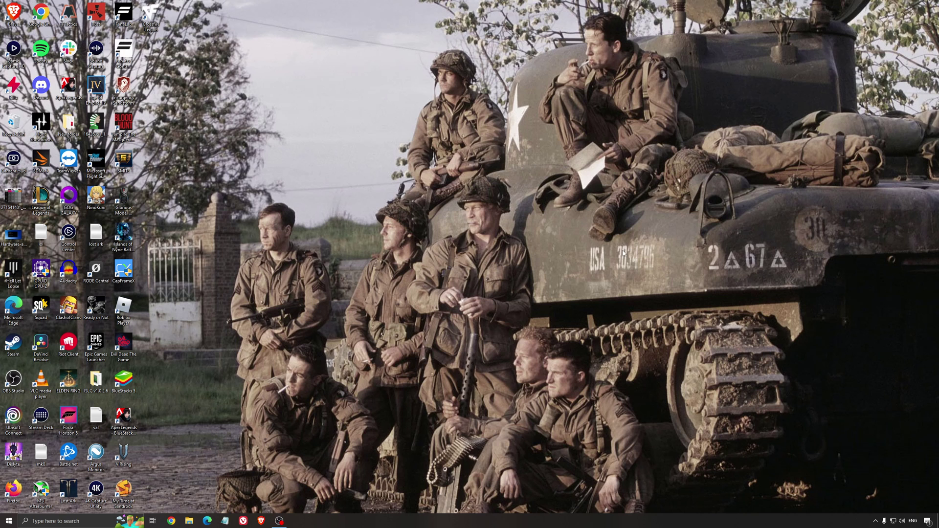
left_click(89, 521)
type("ene")
key("Return")
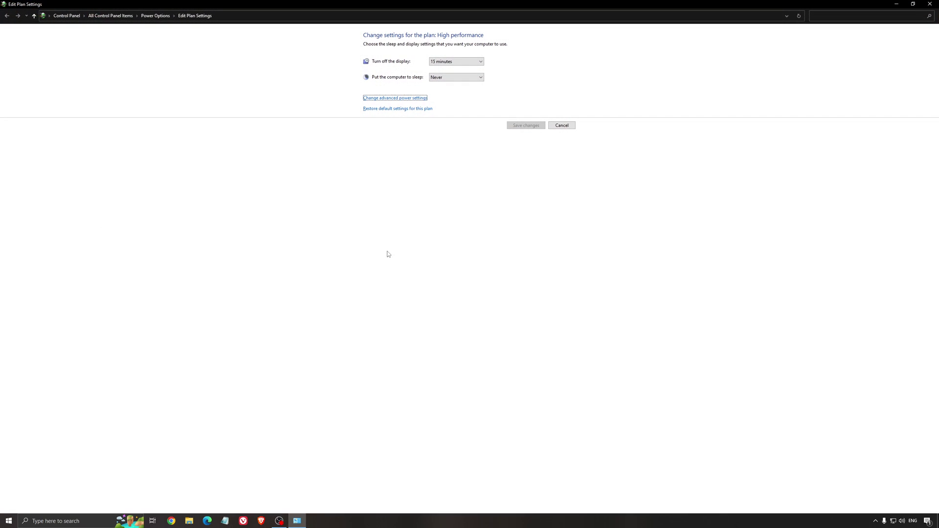
left_click(156, 16)
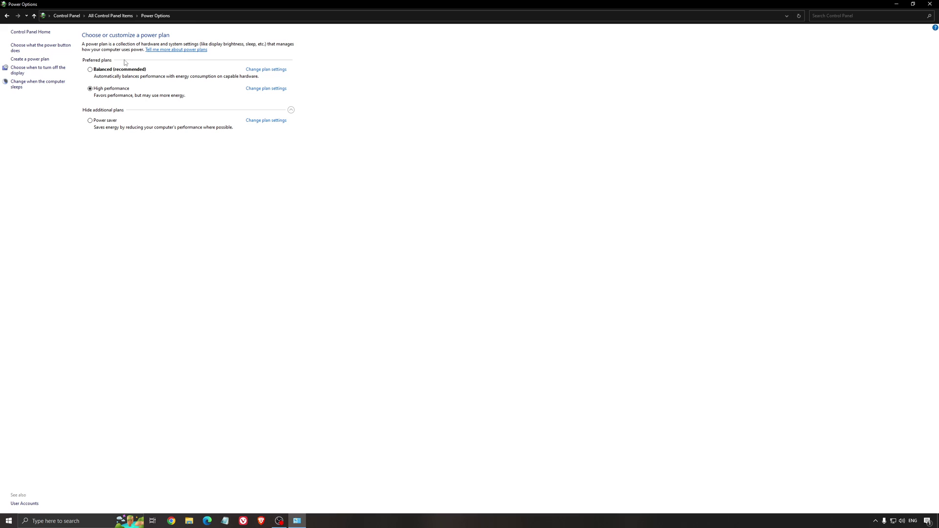
Launch ISLC v1.0.2.6, start monitoring with 1024 MB and 16000 MB thresholds, and minimize it.
key("alt+F4")
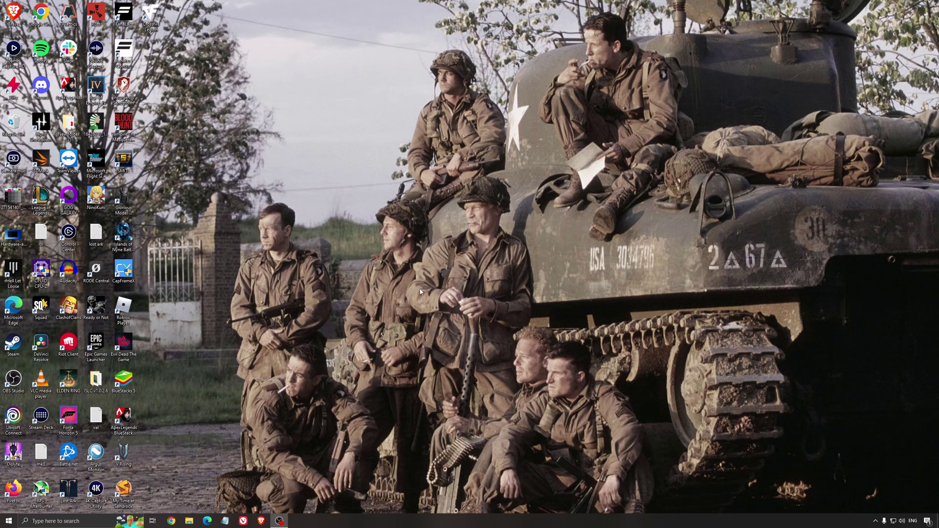
double_click(96, 380)
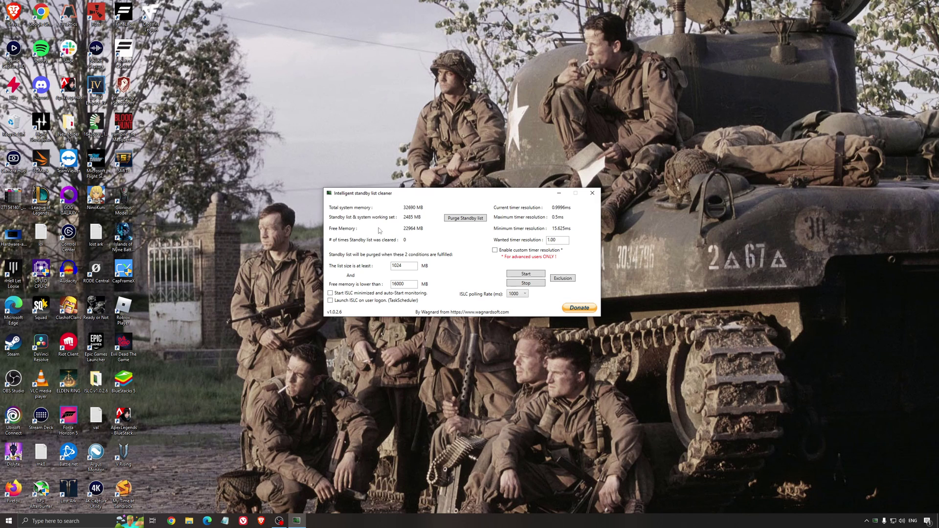
left_click_drag(396, 198, 393, 203)
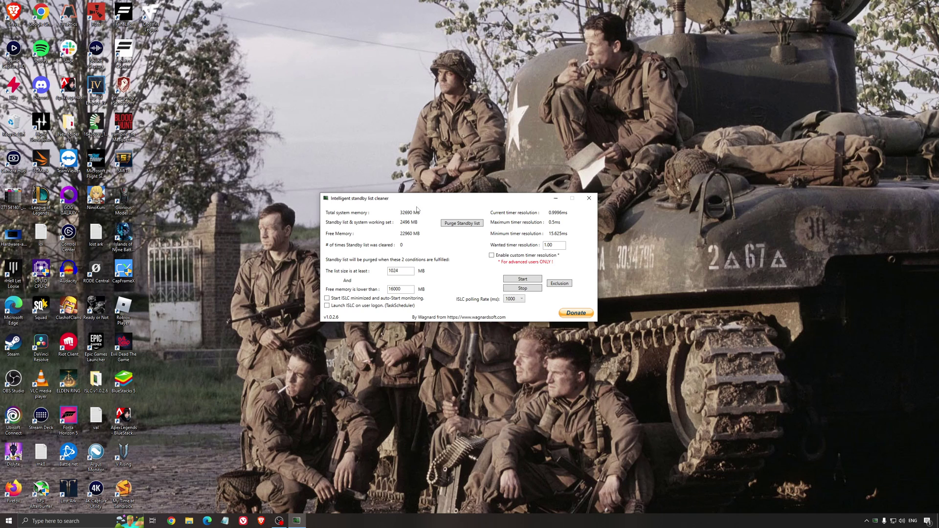
double_click(409, 289)
left_click(520, 279)
left_click_drag(495, 197, 526, 197)
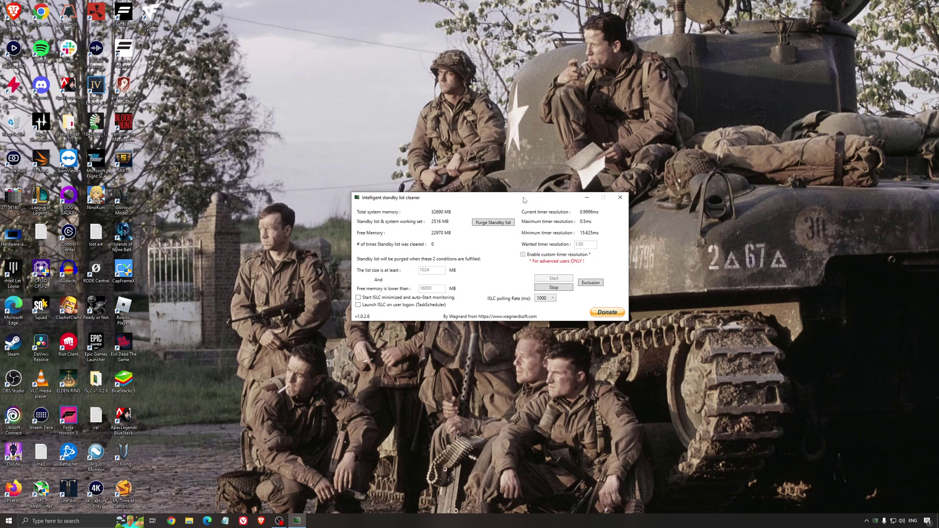
left_click(589, 198)
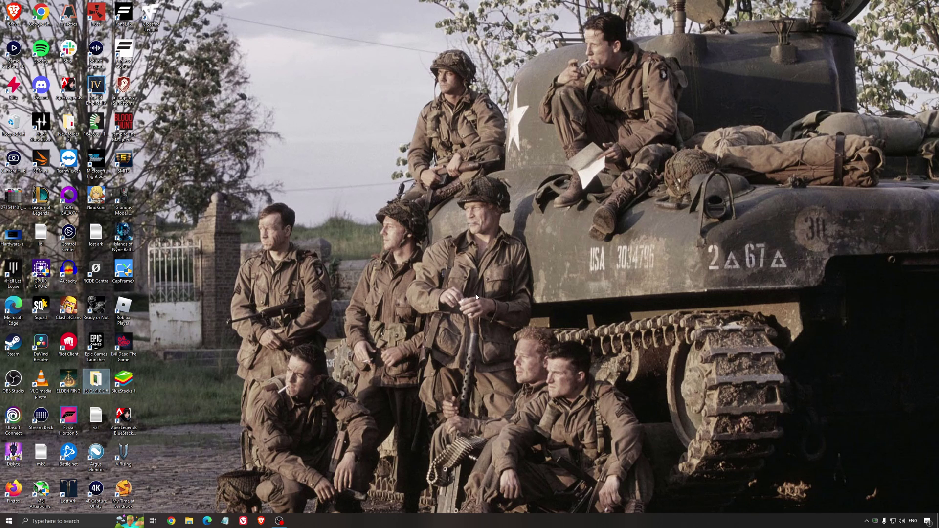
left_click(453, 260)
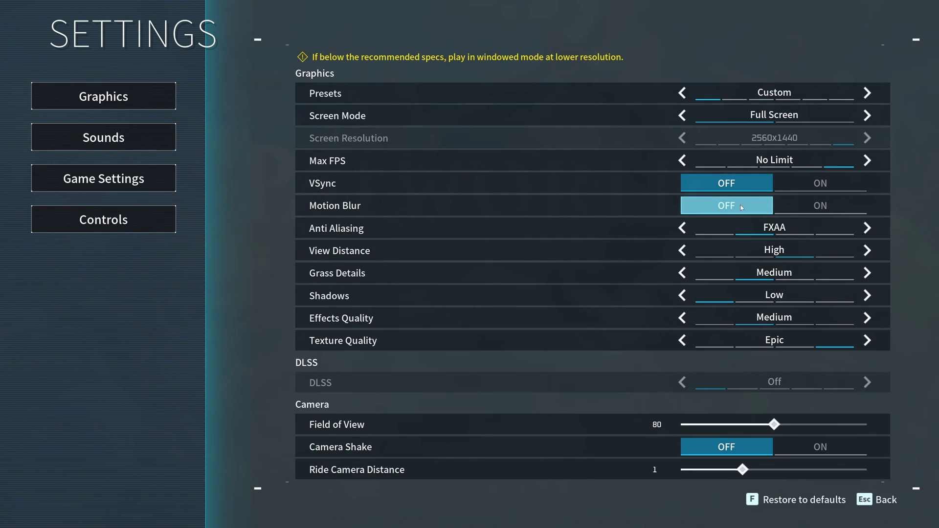
Cycle Anti Aliasing through TAA, TSR and FXAA, ending on None.
left_click(867, 228)
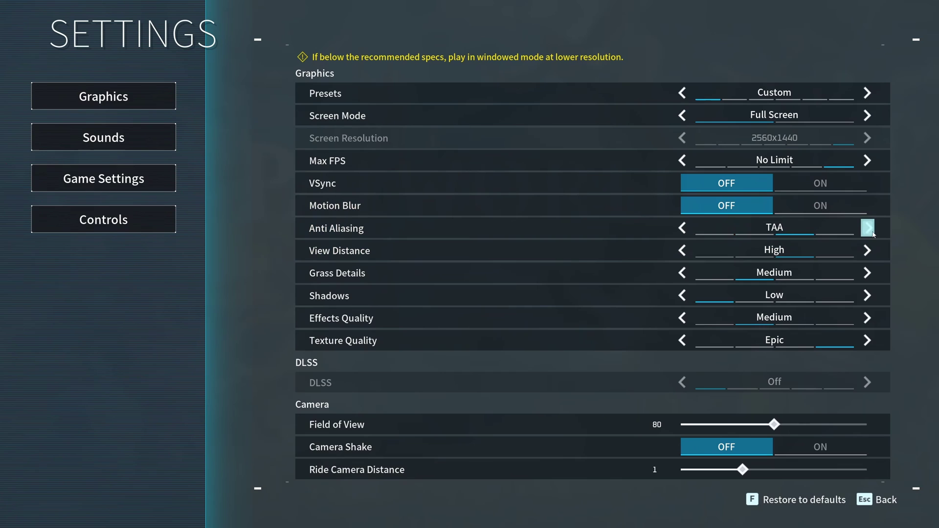
left_click(868, 228)
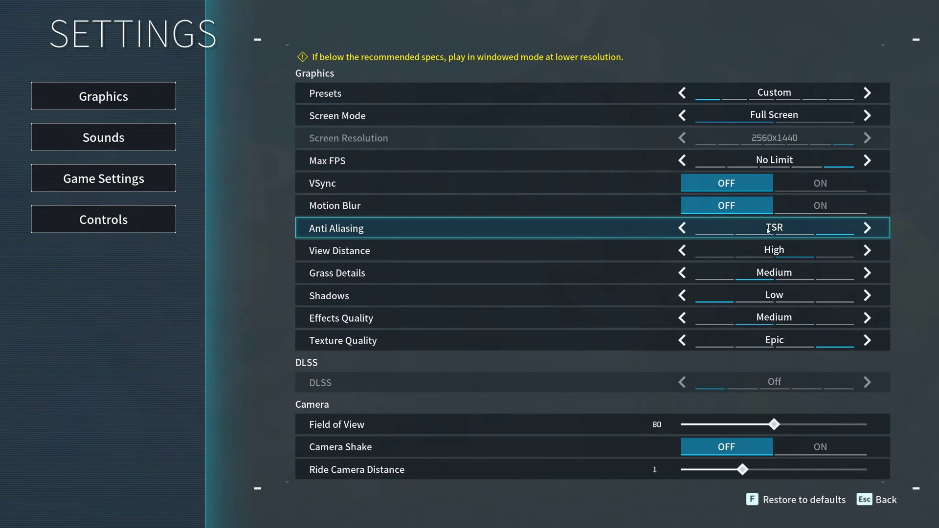
left_click(687, 230)
key("Left")
left_click(685, 230)
Set Anti Aliasing to FXAA, keep View Distance High, and settle Grass Details on Medium.
left_click(868, 228)
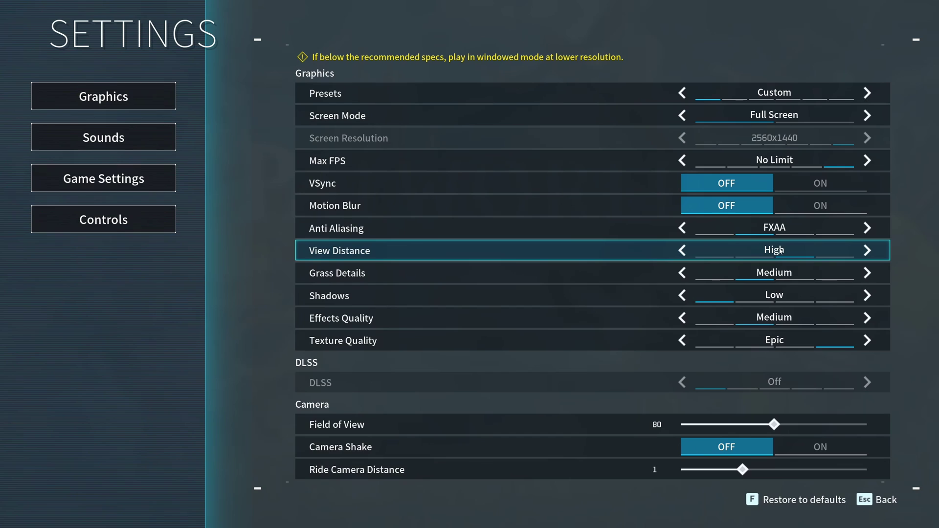
left_click(690, 254)
left_click(867, 252)
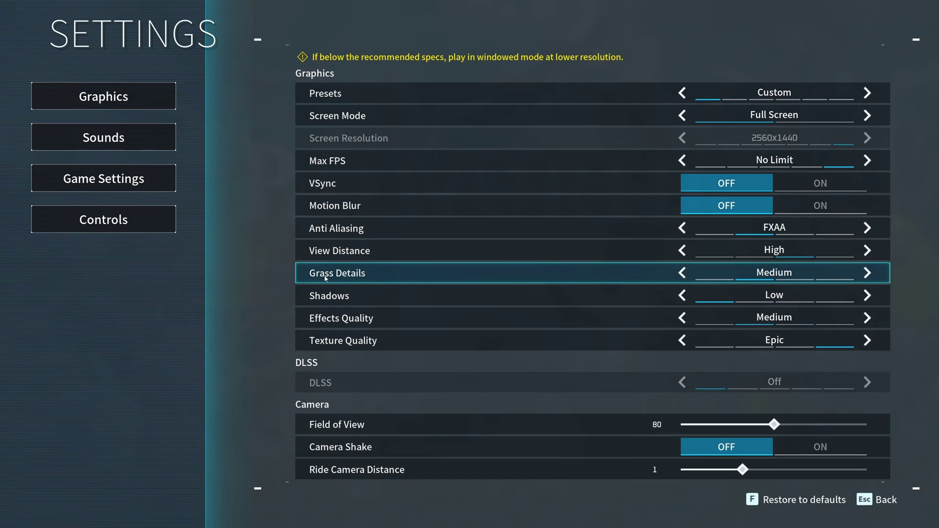
left_click(684, 277)
left_click(867, 275)
left_click(867, 275)
left_click(867, 273)
double_click(682, 273)
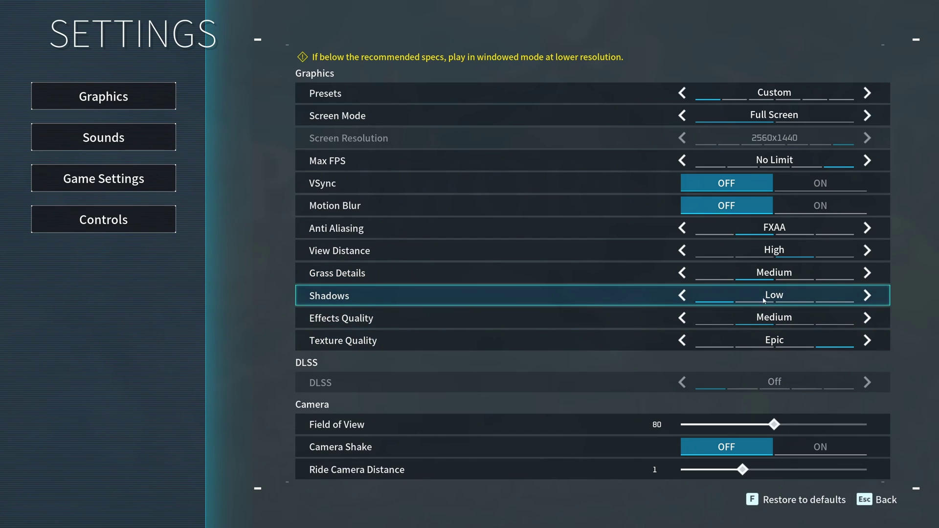
Test Shadows up to Epic, then bring it back down to Low.
left_click(868, 296)
double_click(867, 295)
double_click(682, 295)
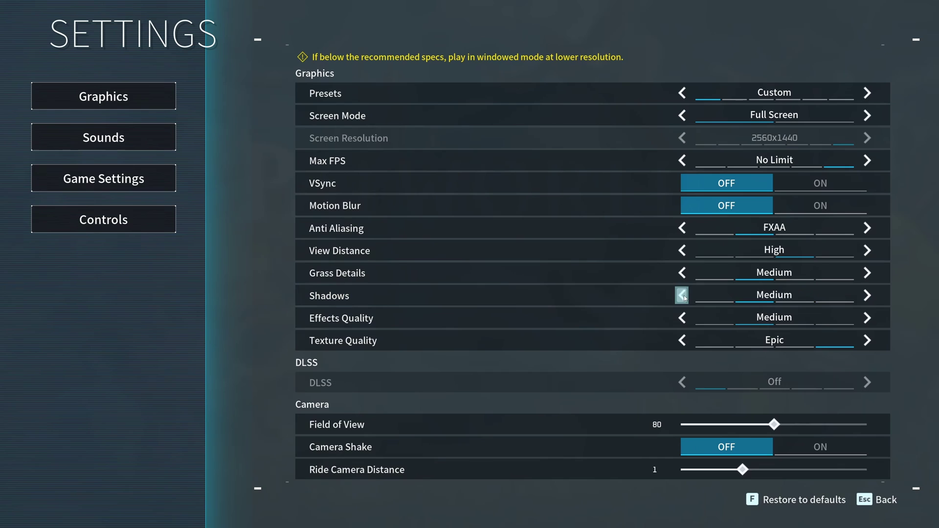
left_click(682, 296)
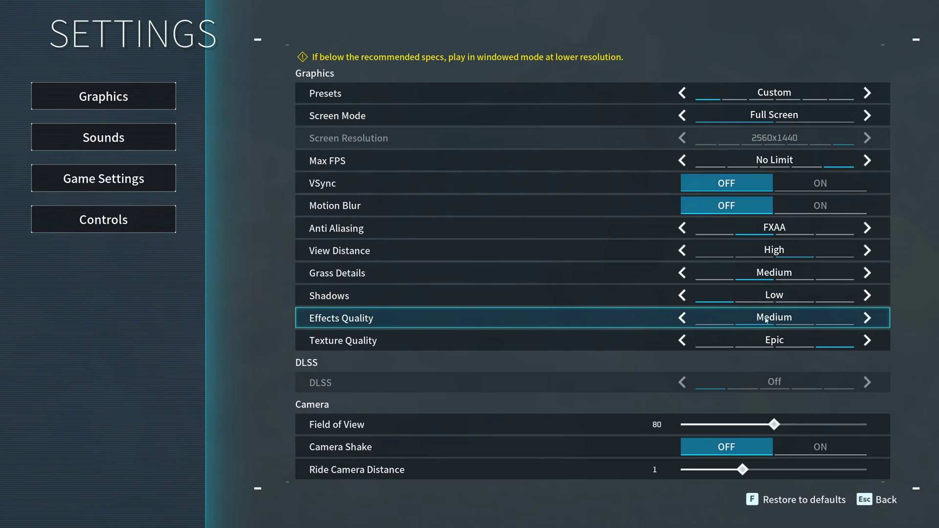
Compare Effects Quality from Low to Epic and leave it on Medium.
left_click(682, 318)
left_click(868, 318)
left_click(685, 323)
left_click(867, 318)
left_click(682, 318)
left_click(868, 318)
left_click(868, 318)
left_click(868, 318)
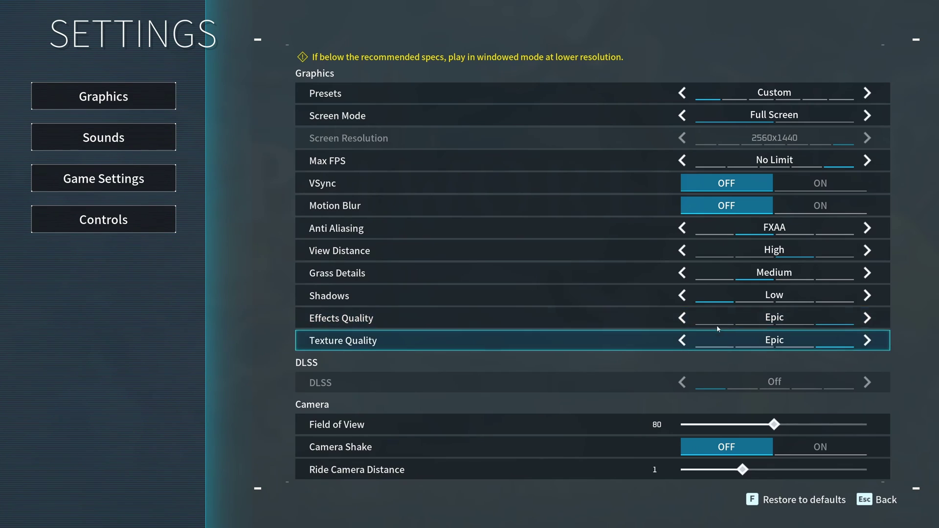
left_click(681, 318)
left_click(681, 318)
Step Texture Quality down through High, Medium and Low to compare its levels.
left_click(681, 341)
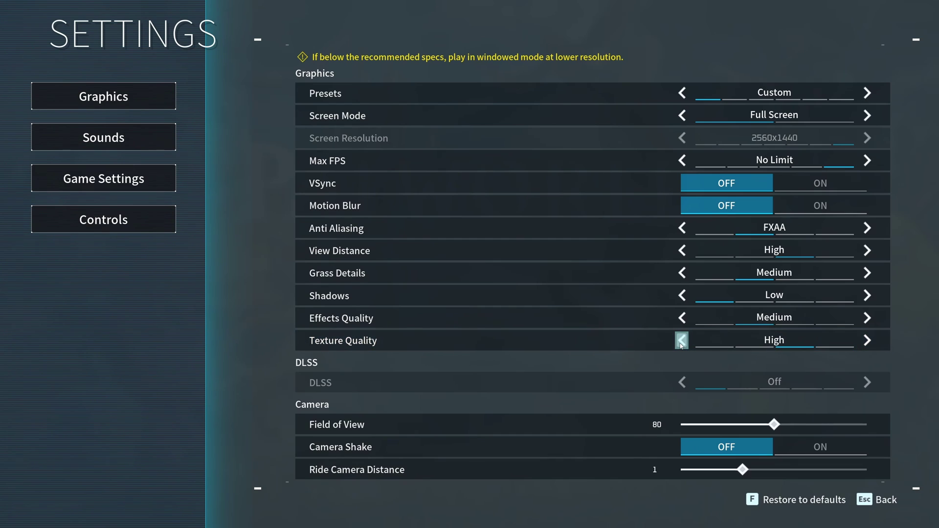
left_click(682, 341)
left_click(682, 341)
left_click(867, 341)
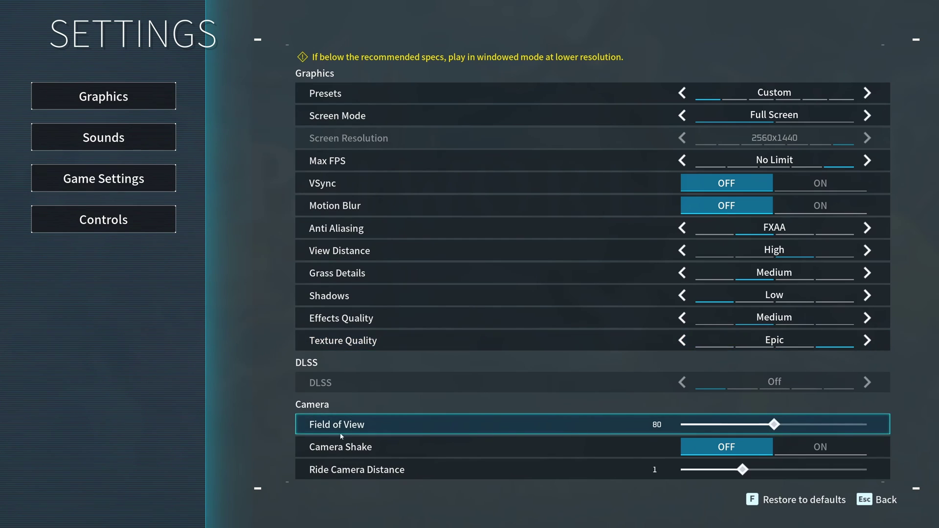
left_click_drag(774, 425, 938, 411)
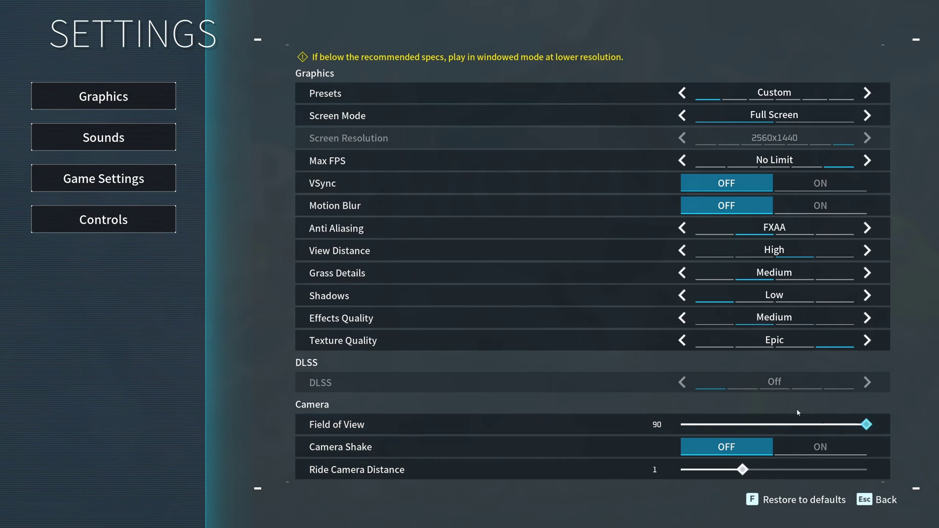
left_click_drag(803, 422, 556, 418)
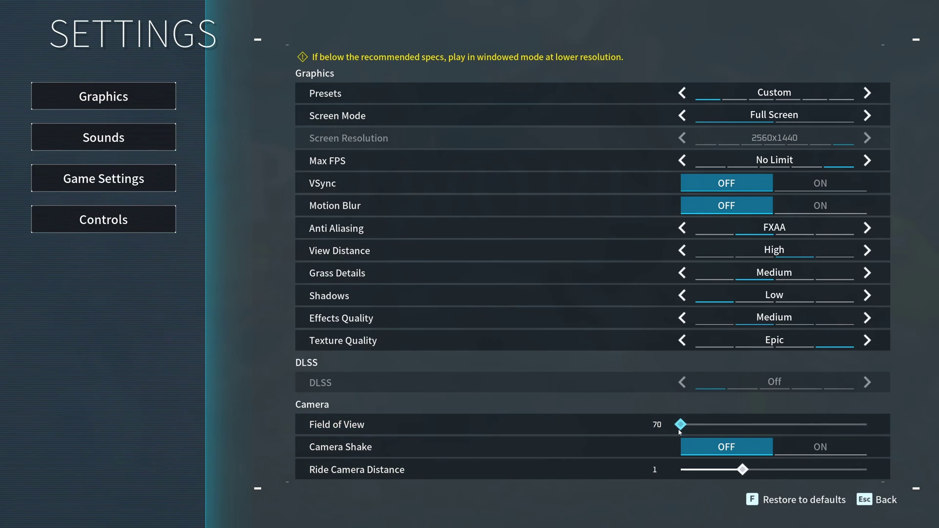
left_click_drag(680, 425, 770, 424)
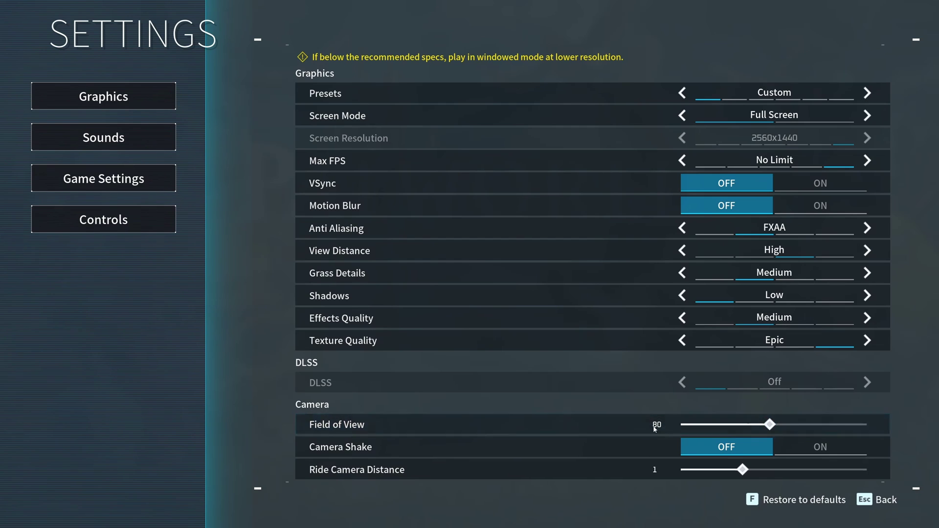